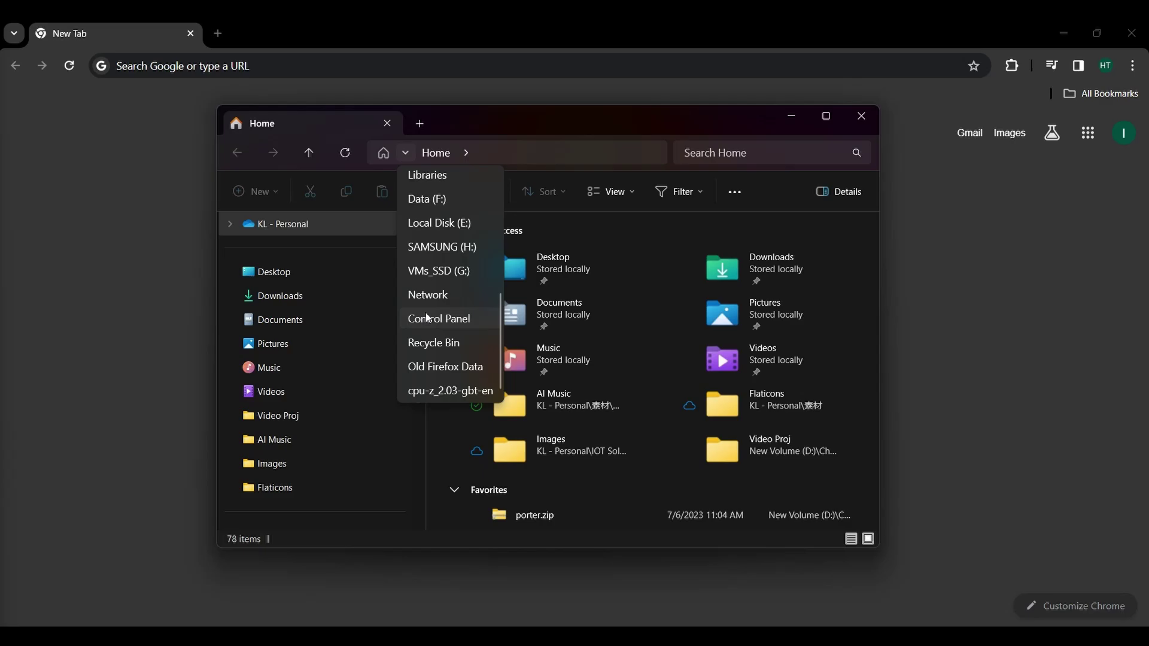
Open the Ethernet adapter's properties via Control Panel's Network and Sharing Center.
left_click(423, 326)
left_click(777, 191)
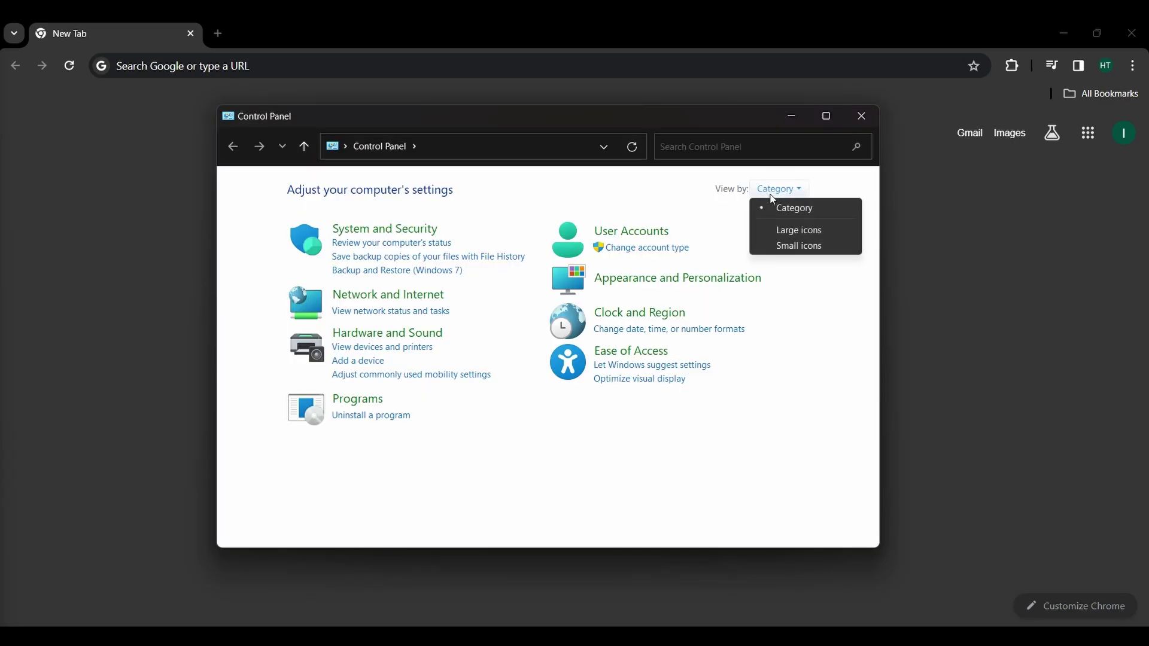
left_click(787, 247)
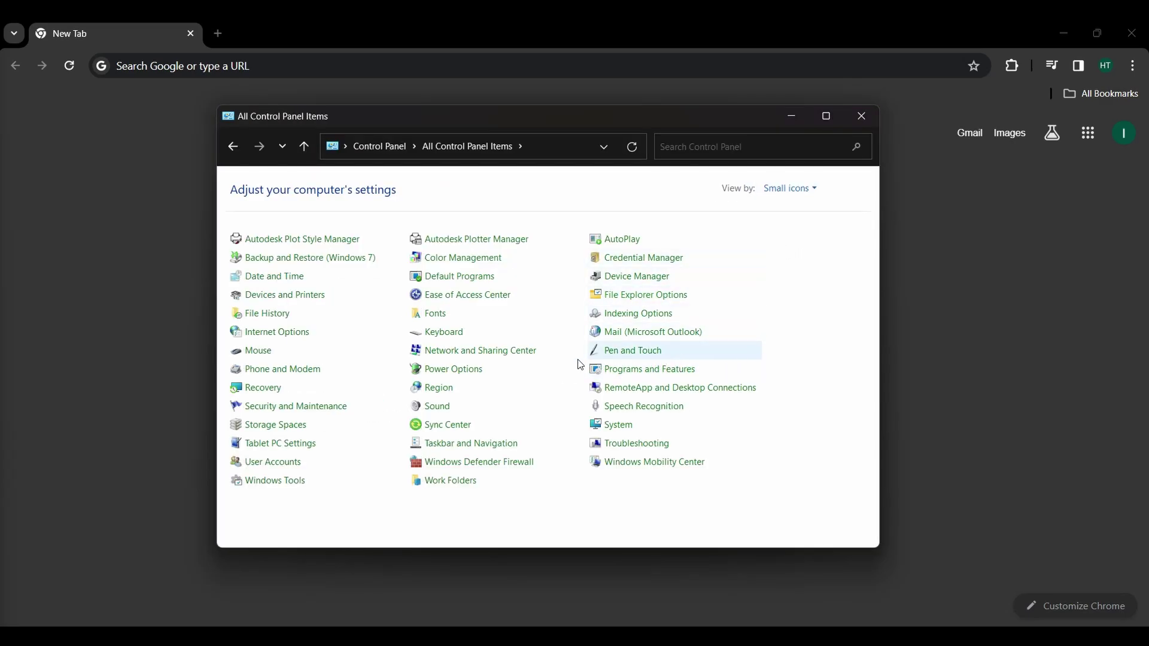
left_click(496, 354)
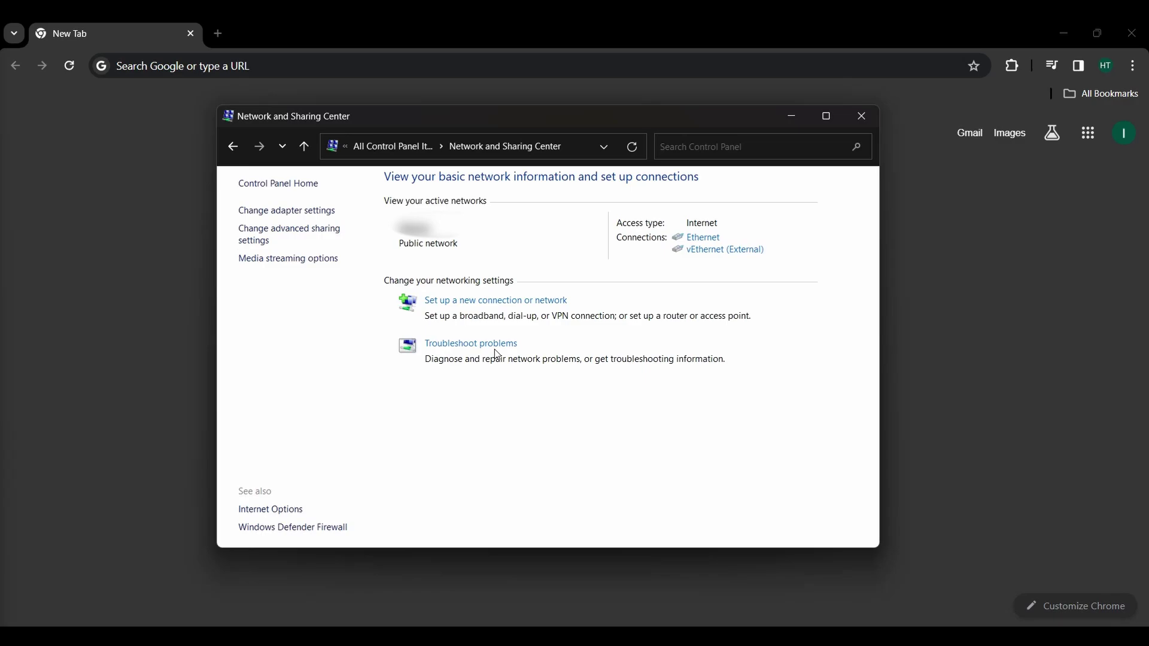
left_click(295, 212)
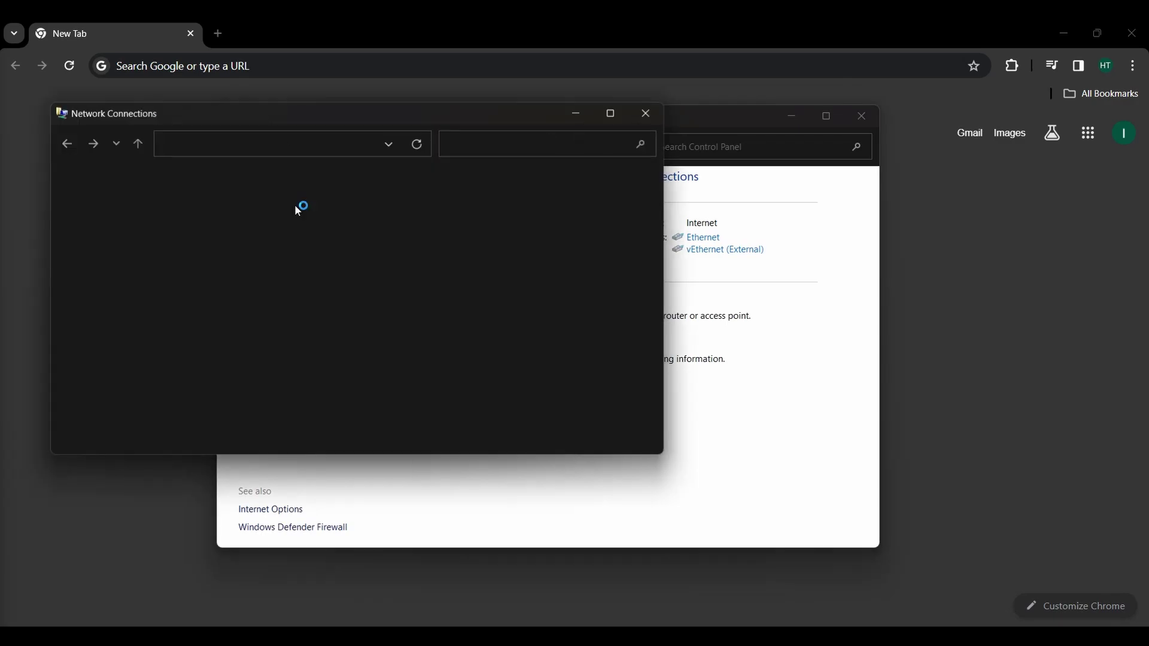
right_click(410, 237)
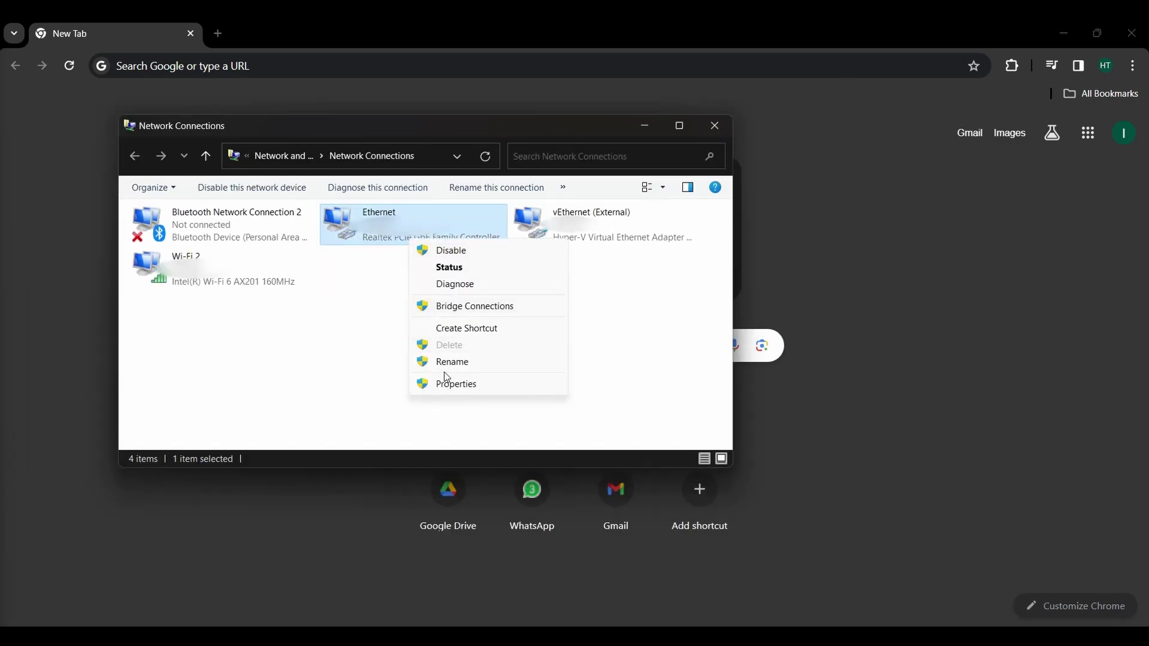
left_click(453, 387)
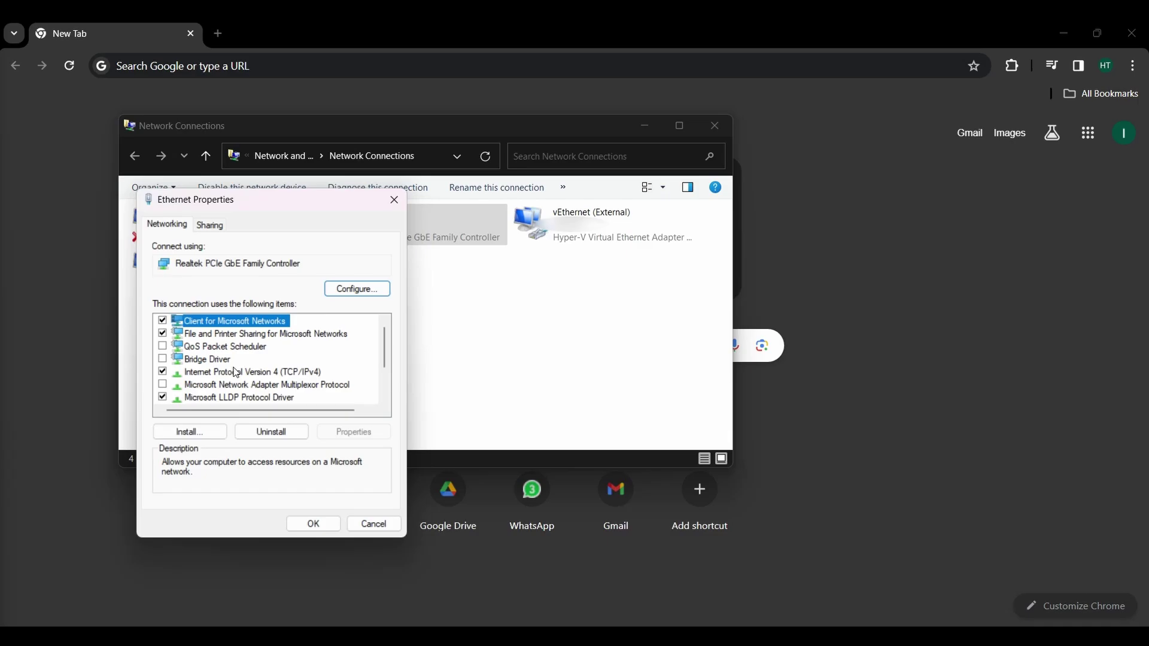
Set IPv4 to static address 192.168.1.5 with subnet mask 255.255.255.0 and save.
scroll(245, 396, "down", 2)
left_click(246, 324)
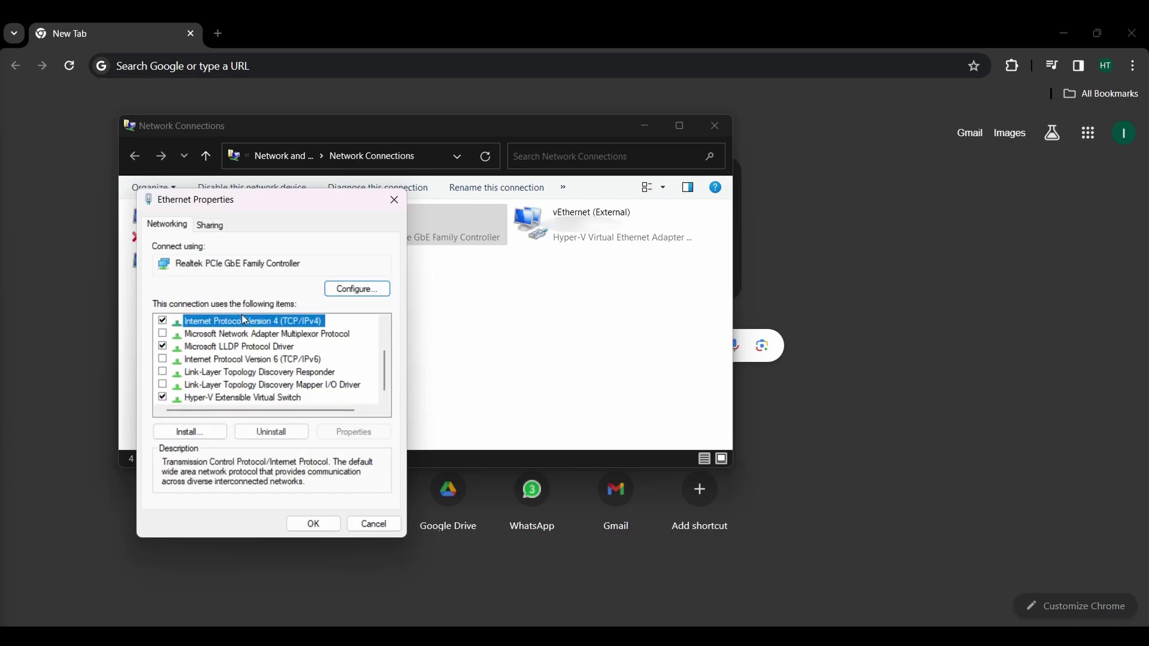
double_click(245, 324)
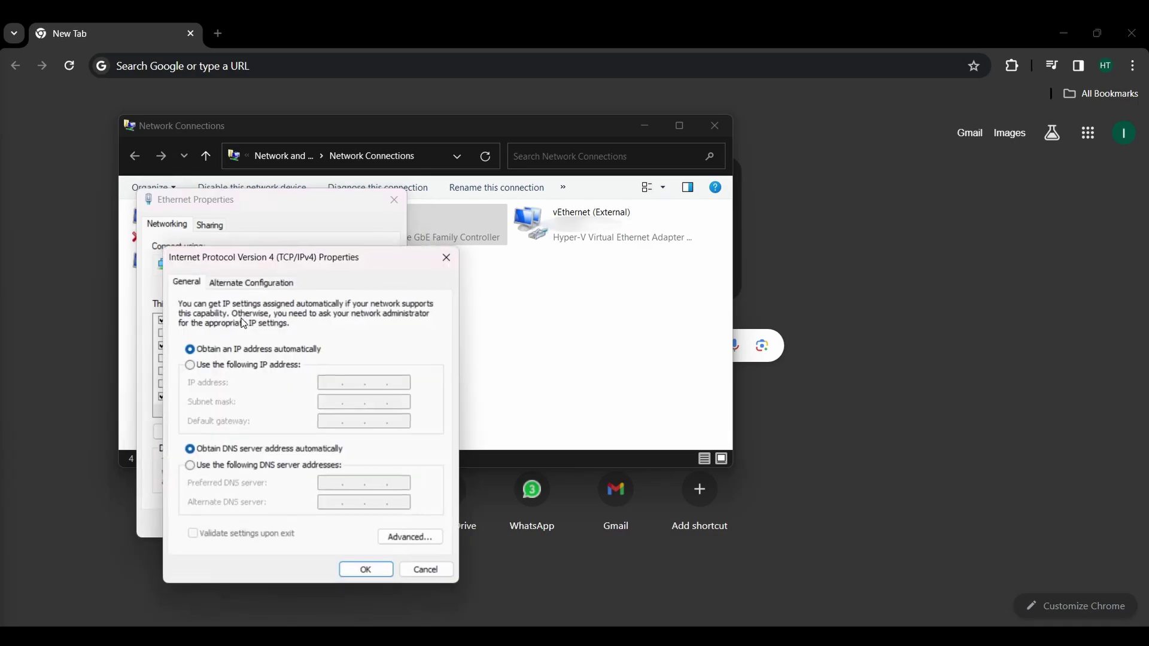
left_click(199, 367)
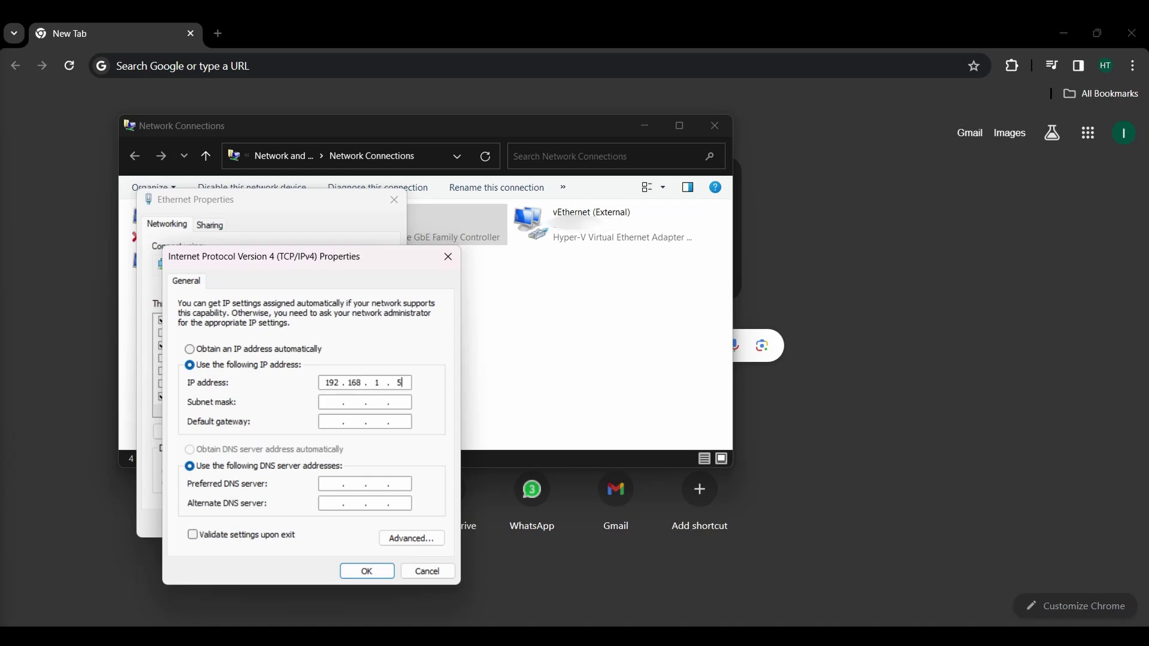
key("Tab")
left_click(367, 571)
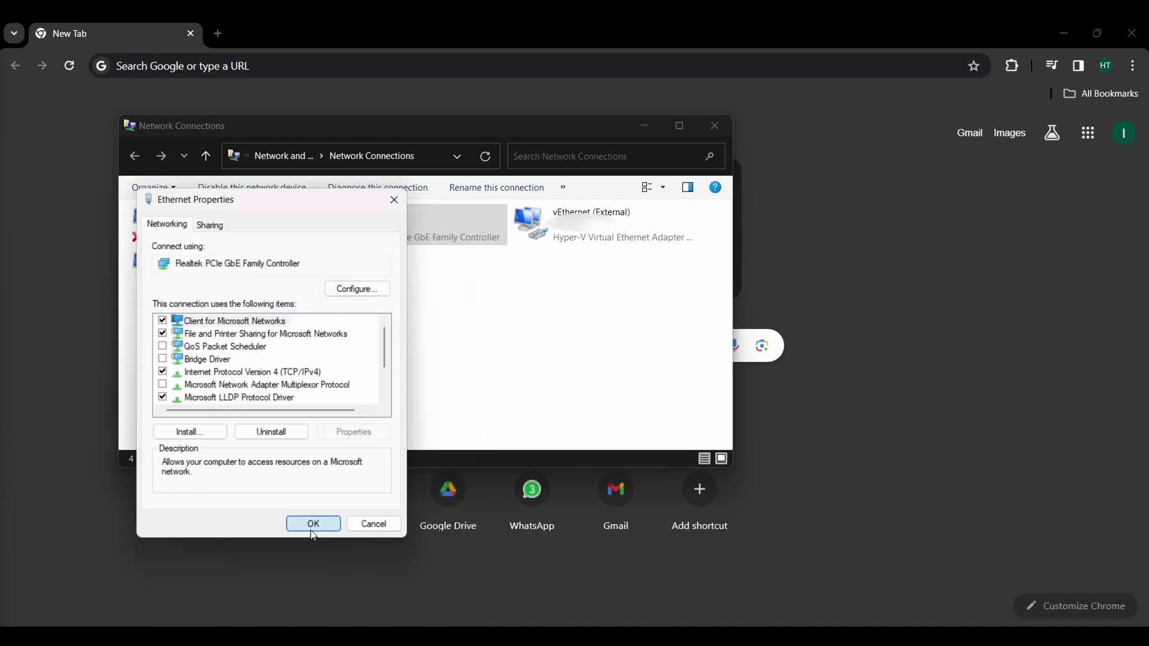
left_click(310, 531)
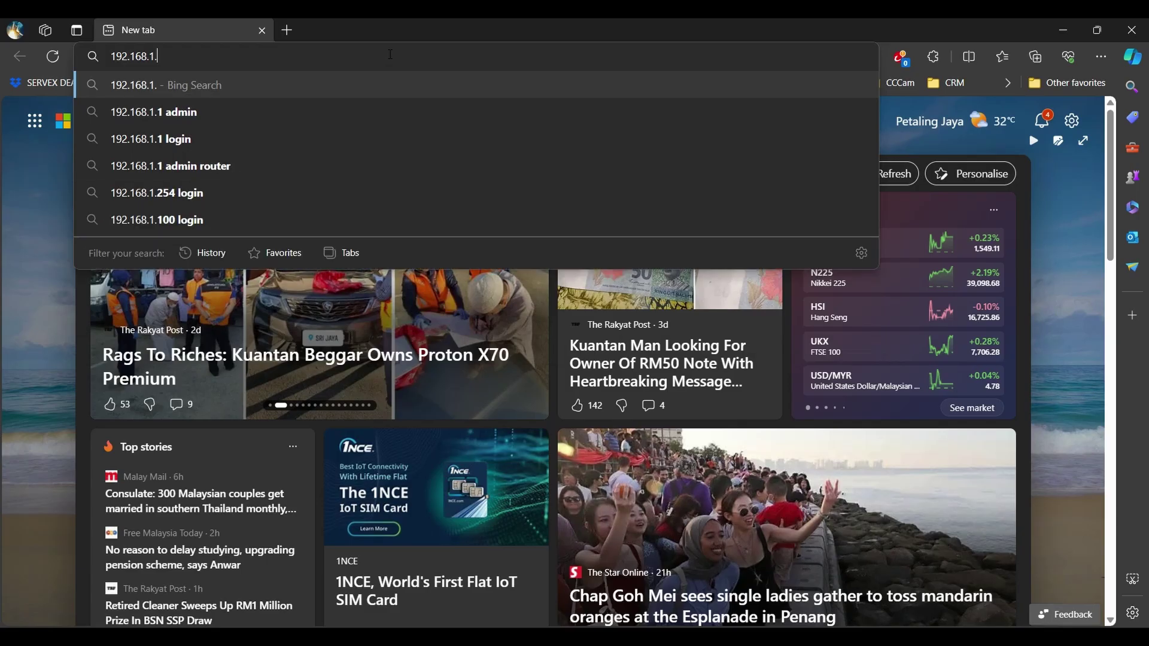
Load 192.168.1.2 in Edge and log in as admin with the device's label password.
type("2.168.1.2")
key("Return")
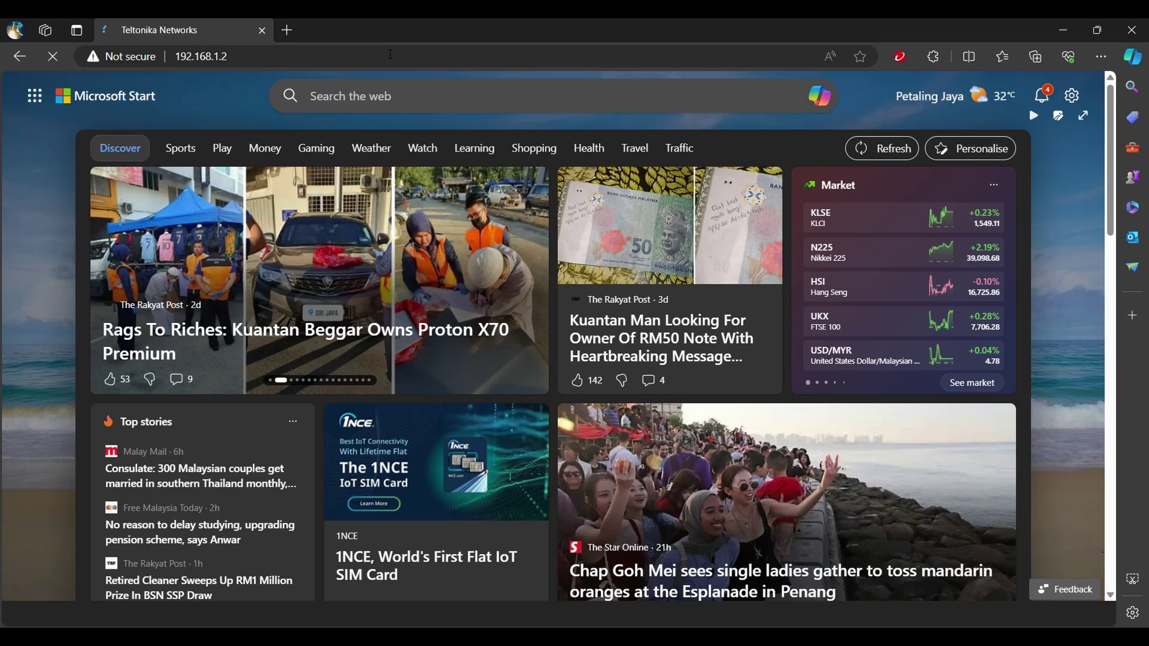
left_click(648, 276)
type("admin")
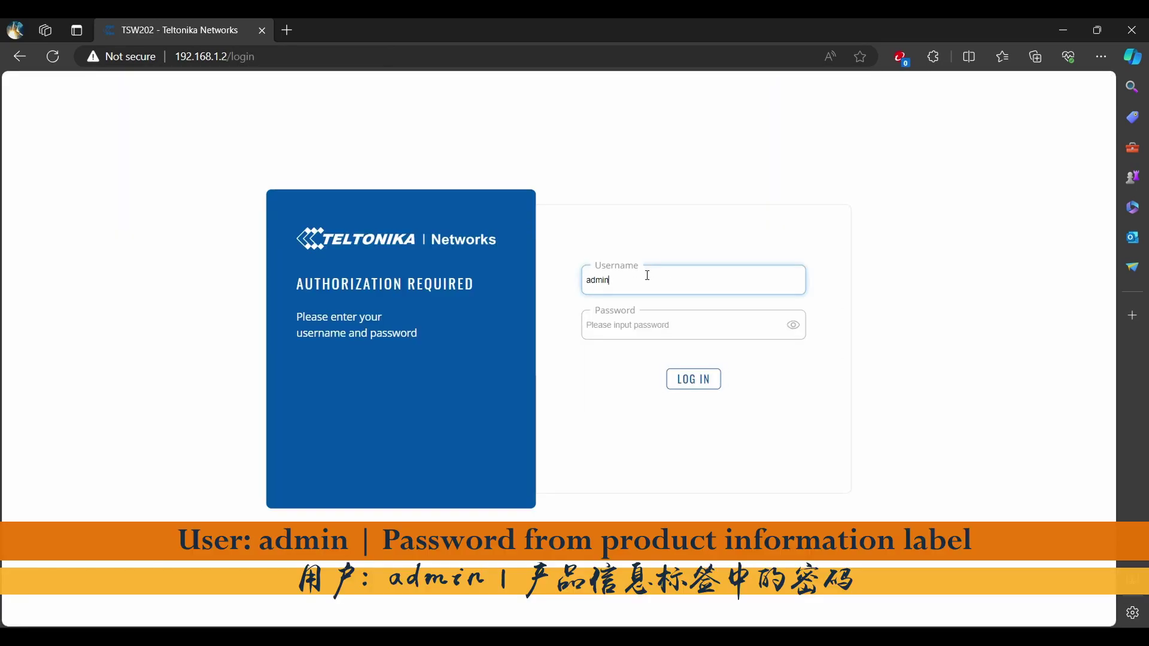
key("Tab")
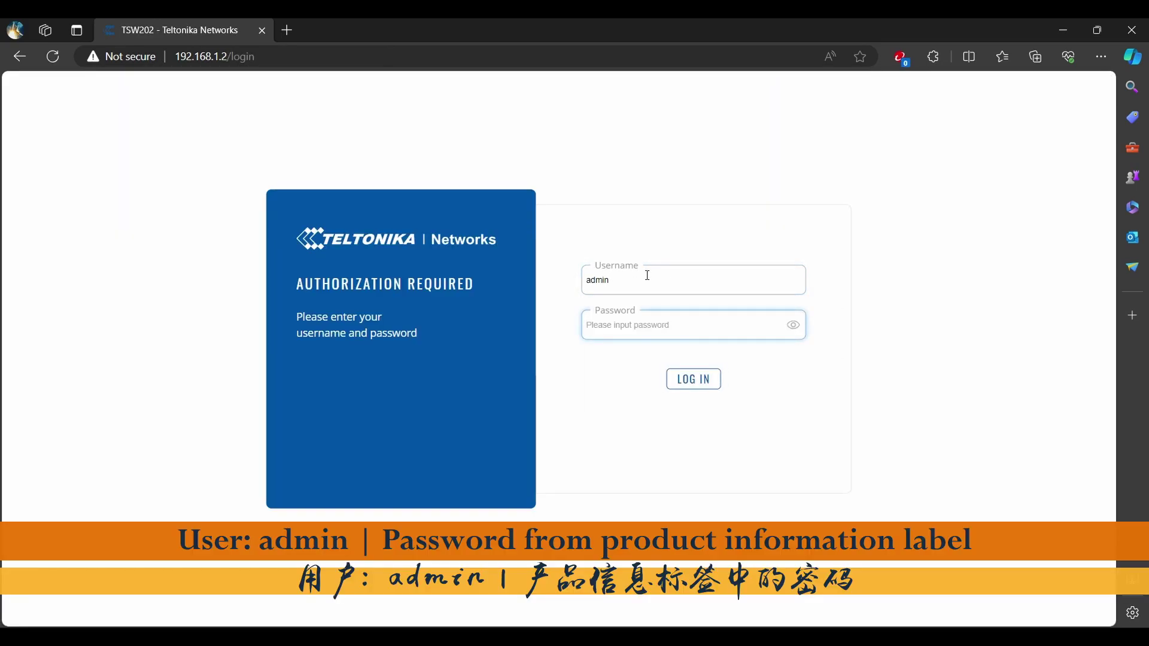
type("********")
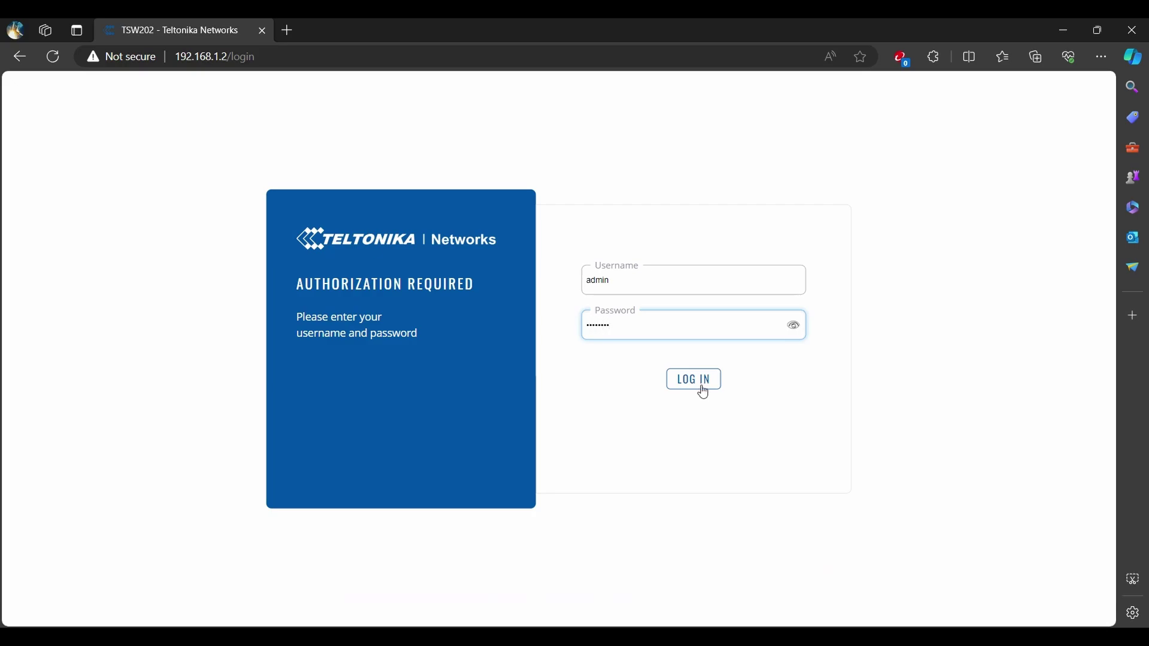
left_click(699, 388)
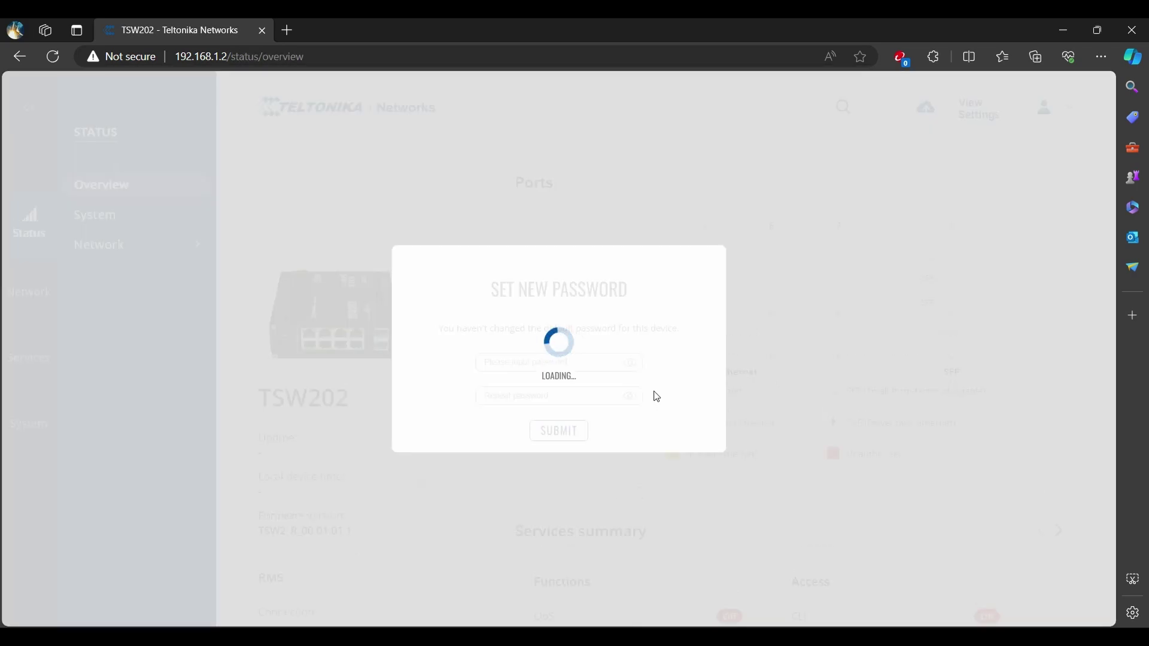
Enter and confirm the new admin password in the Set New Password dialog, then submit.
left_click(548, 362)
type("Admin123")
key("Tab")
type("A")
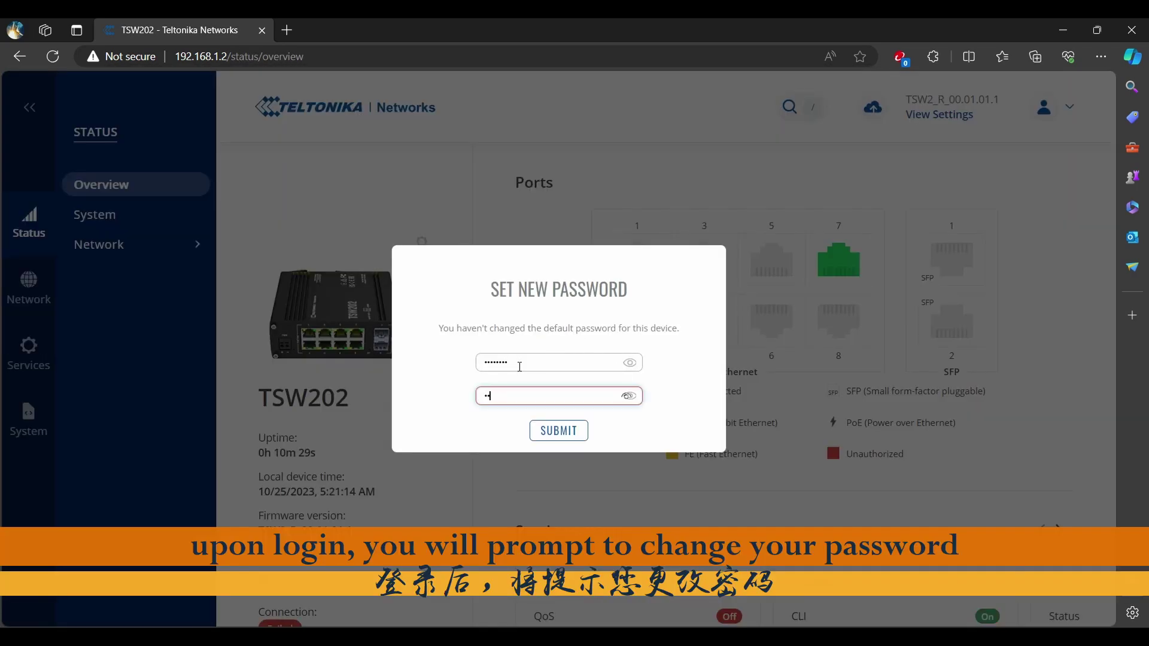
type("dmin123")
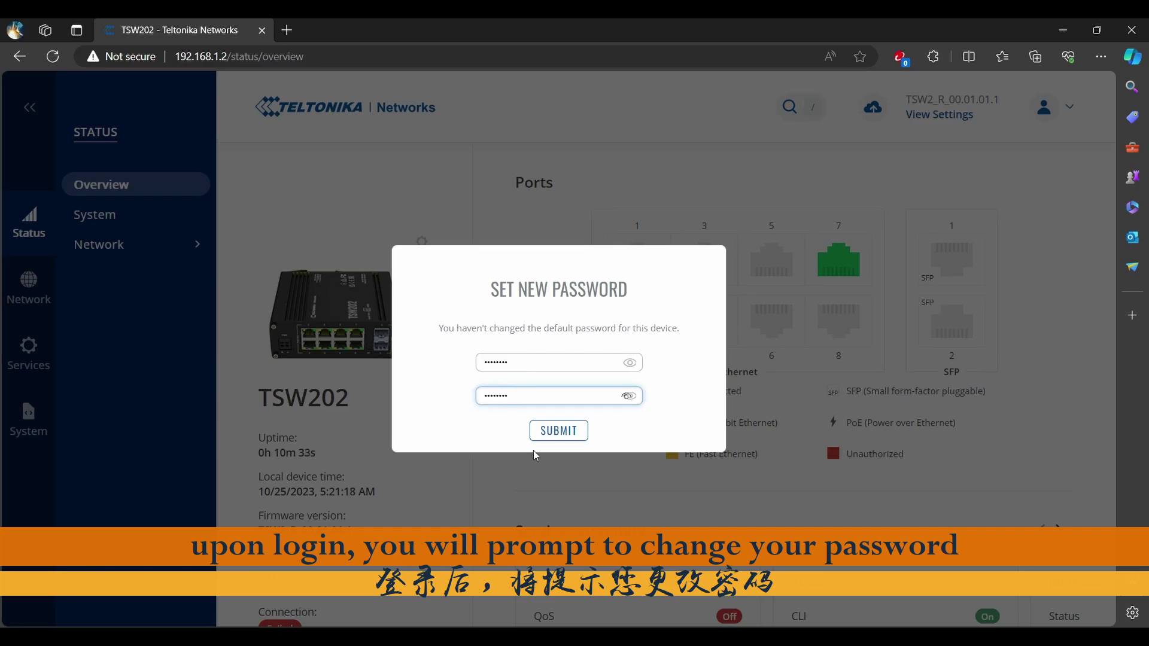
left_click(552, 434)
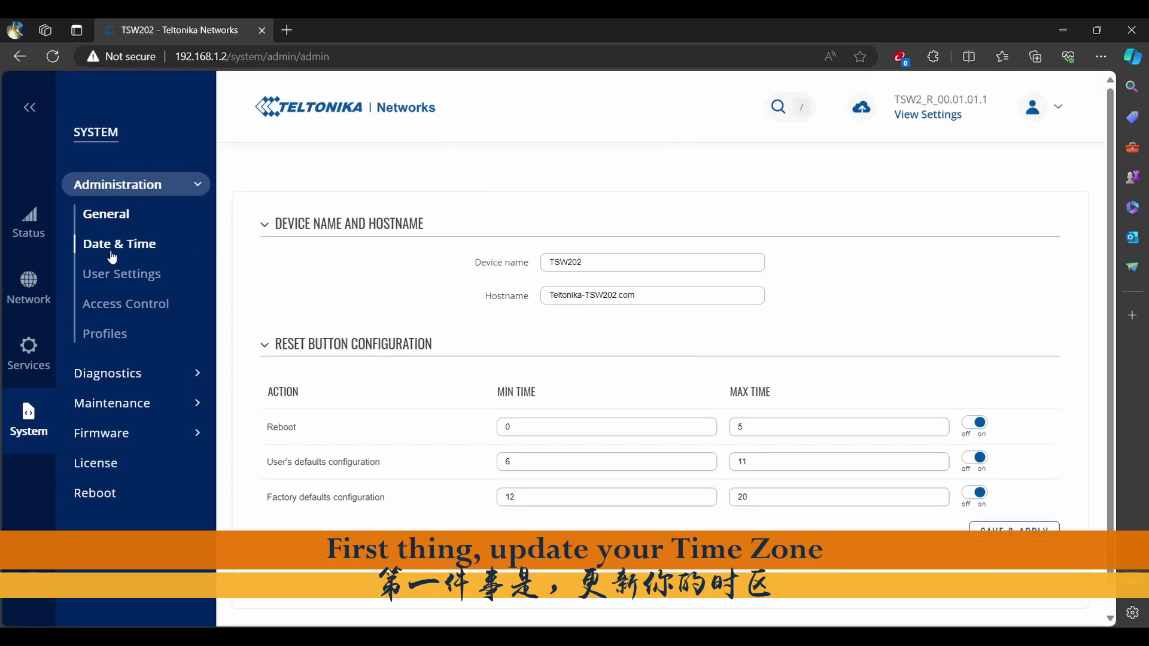
In Date & Time, search 'kua', pick Asia/Kuala_Lumpur as time zone, and save & apply.
left_click(112, 256)
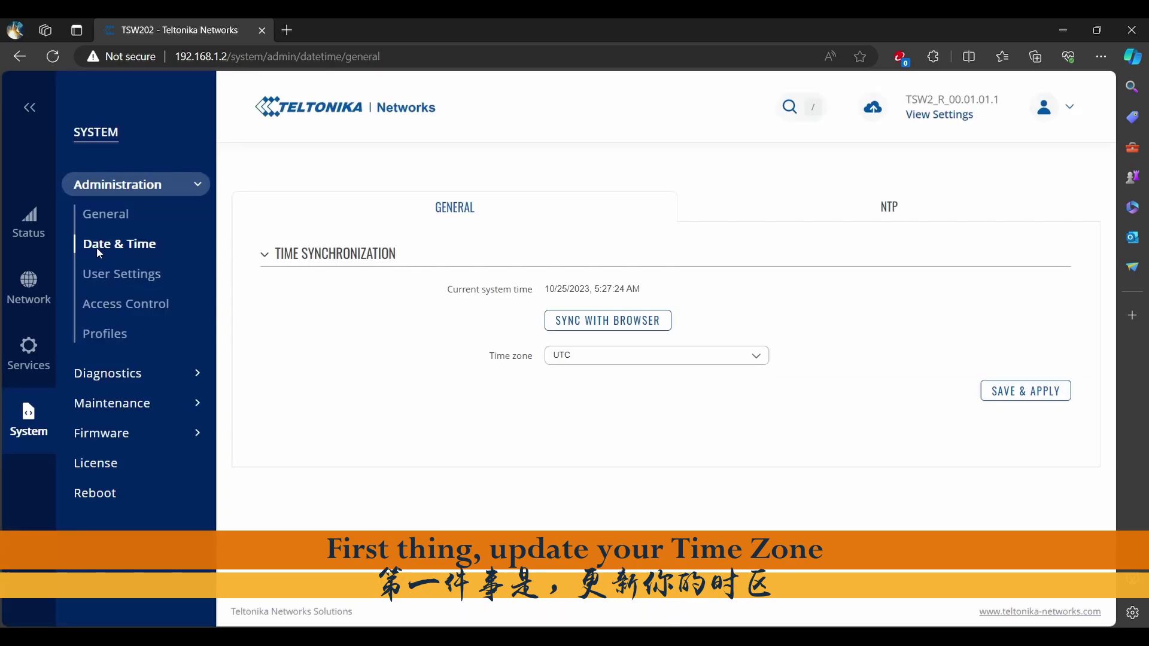
left_click(635, 359)
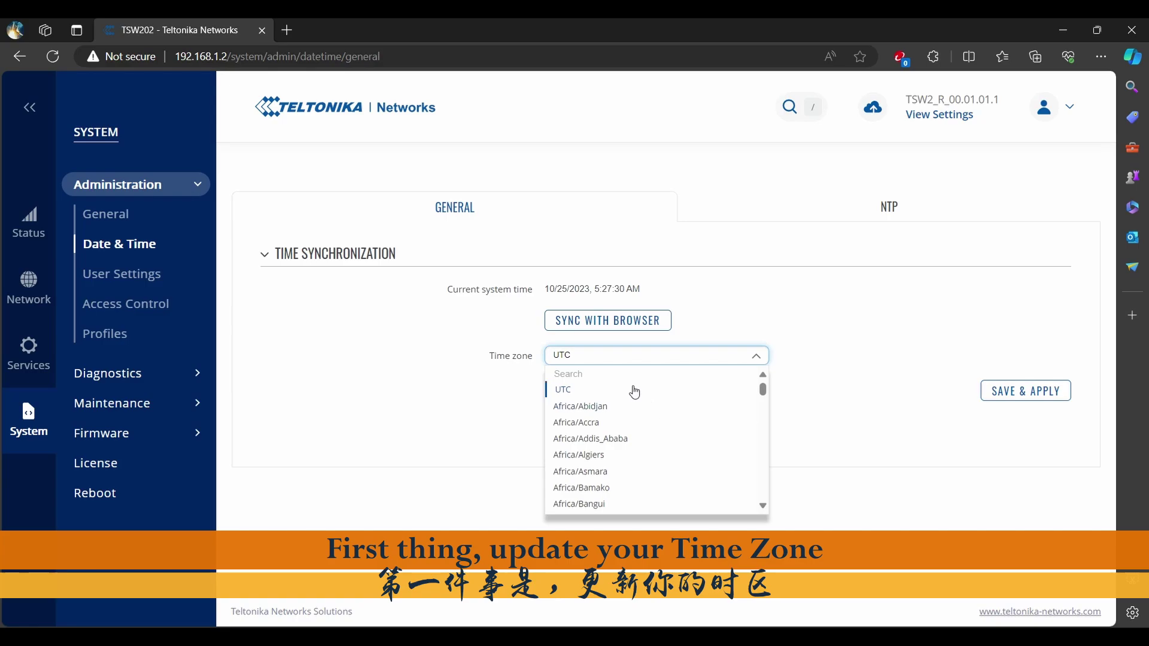
left_click(611, 374)
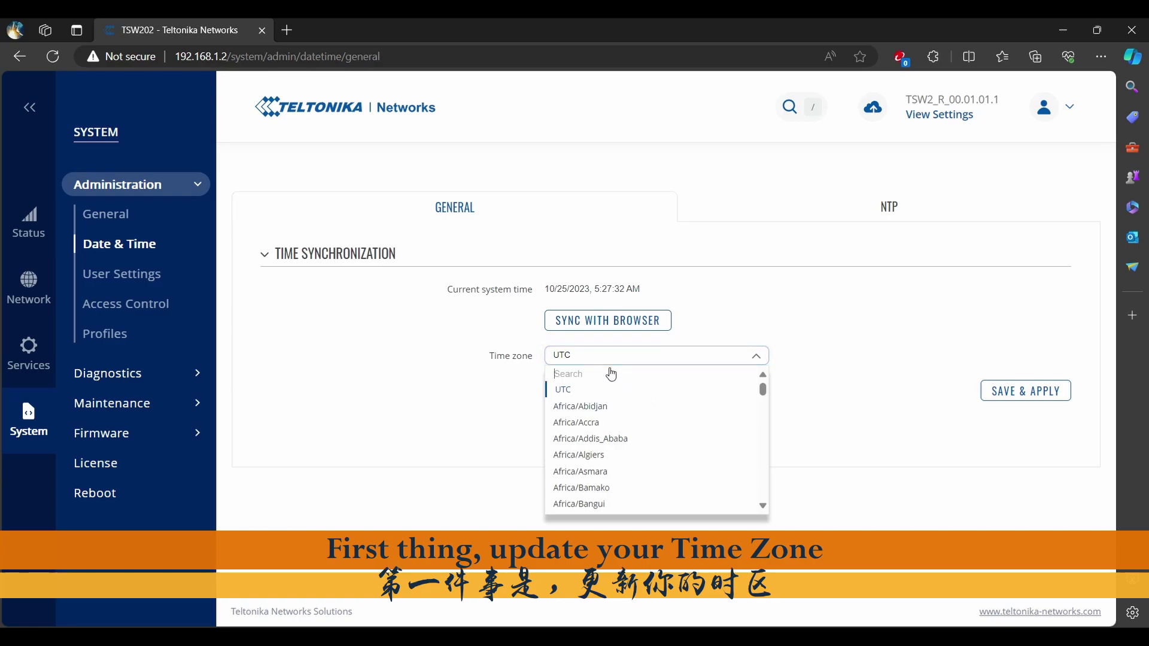
type("kua")
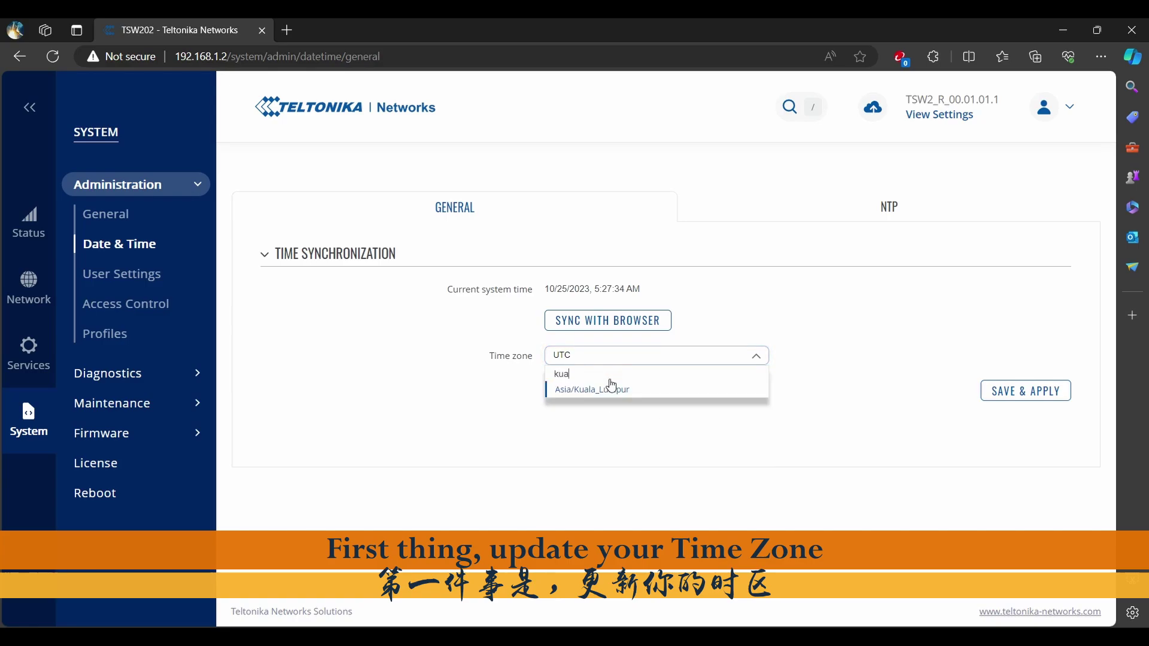
left_click(614, 392)
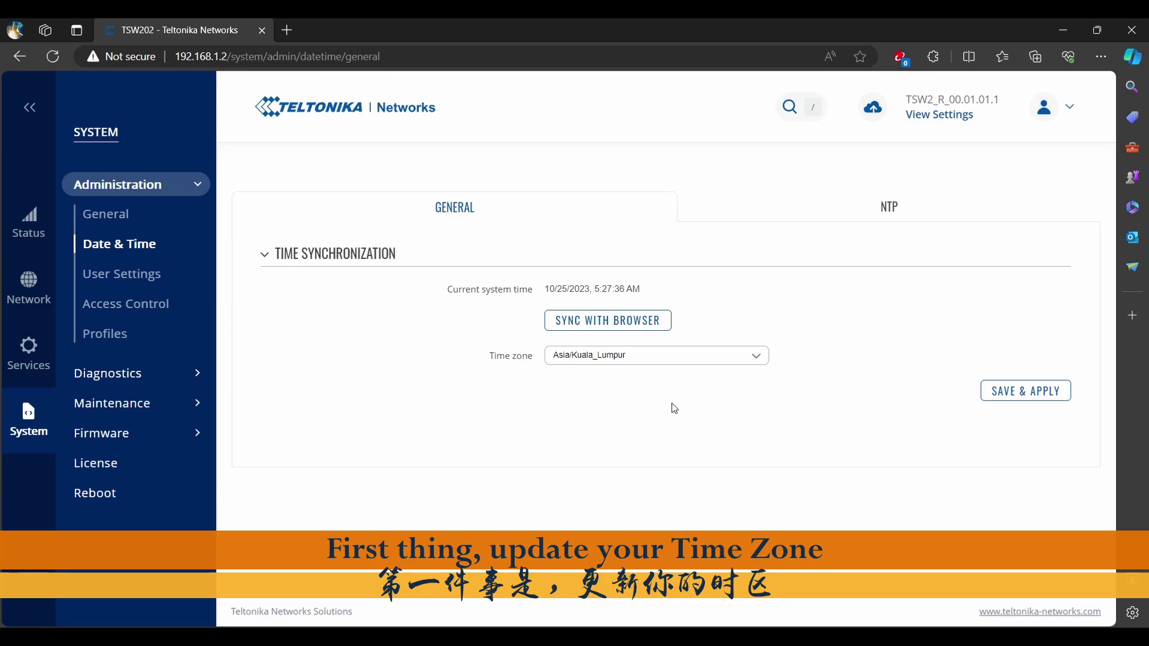
left_click(1024, 394)
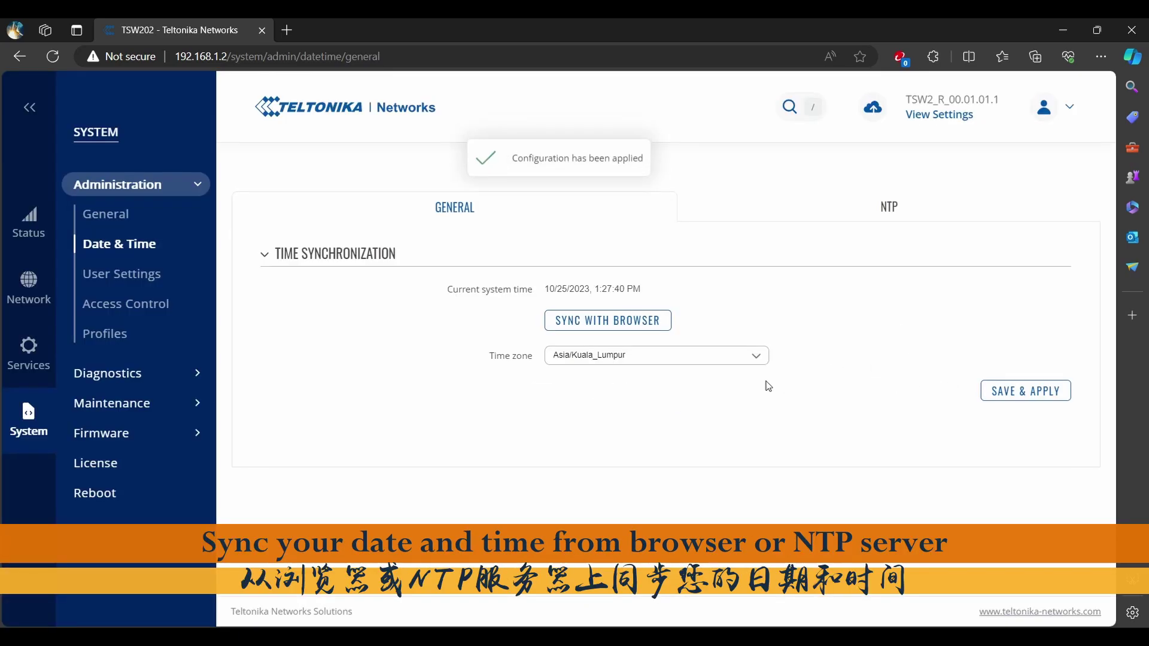
Disable SSH access, check the Security tab's IP block settings, then go to Auto Reboot.
left_click(623, 326)
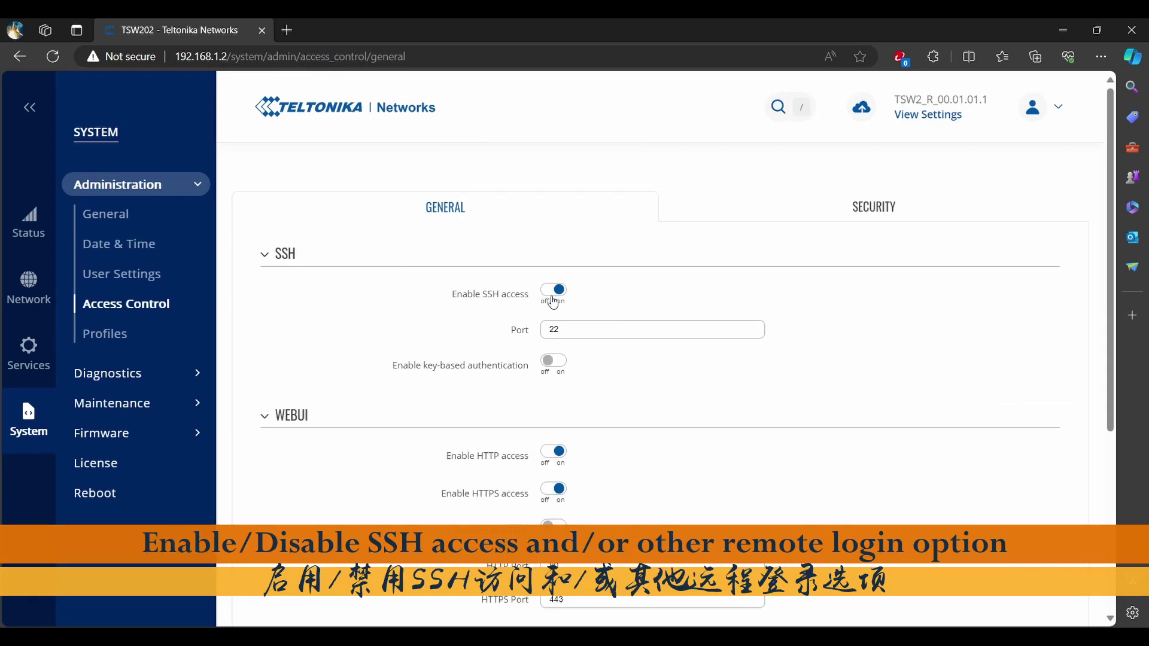
left_click(553, 294)
scroll(710, 407, "down", 5)
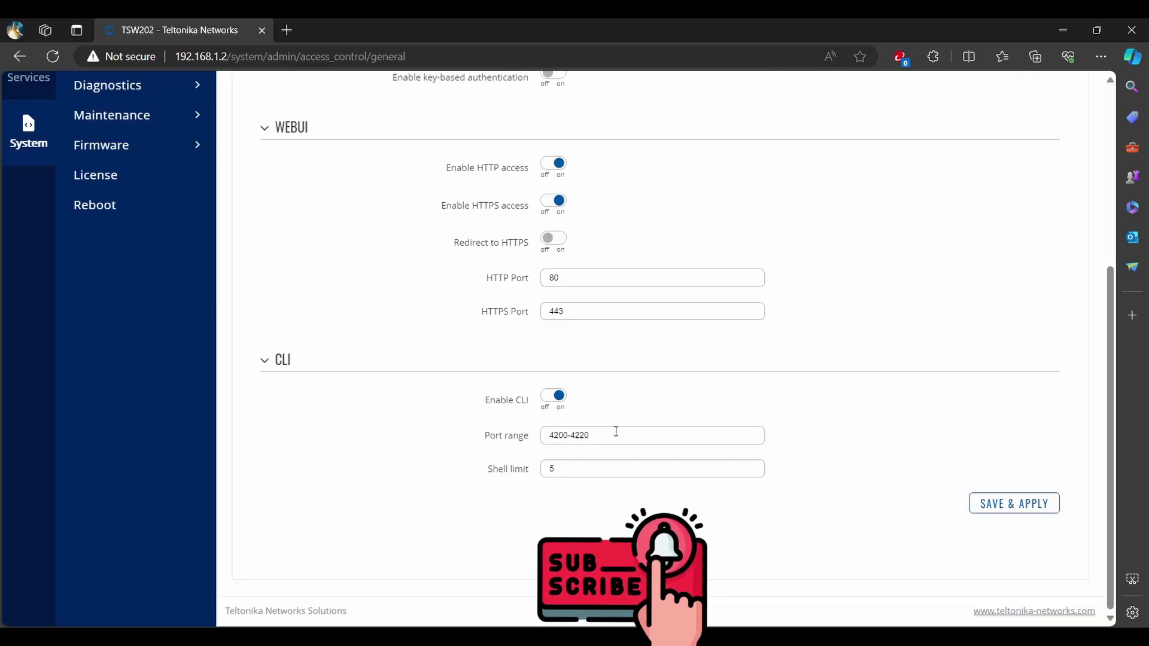
scroll(615, 432, "up", 5)
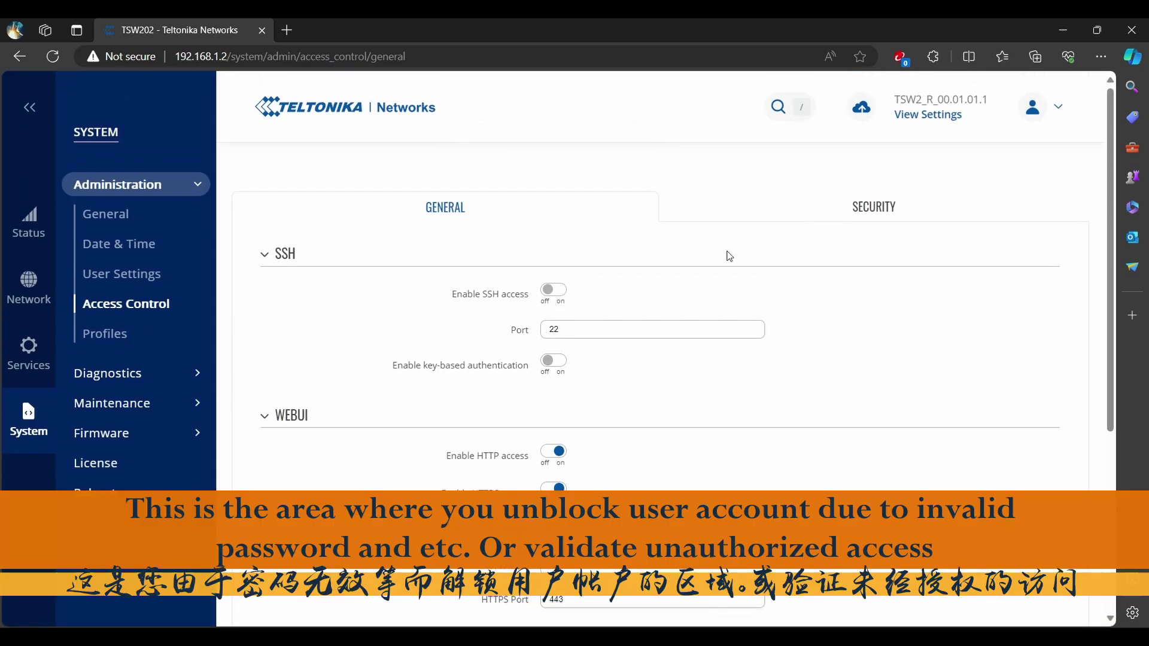
left_click(874, 207)
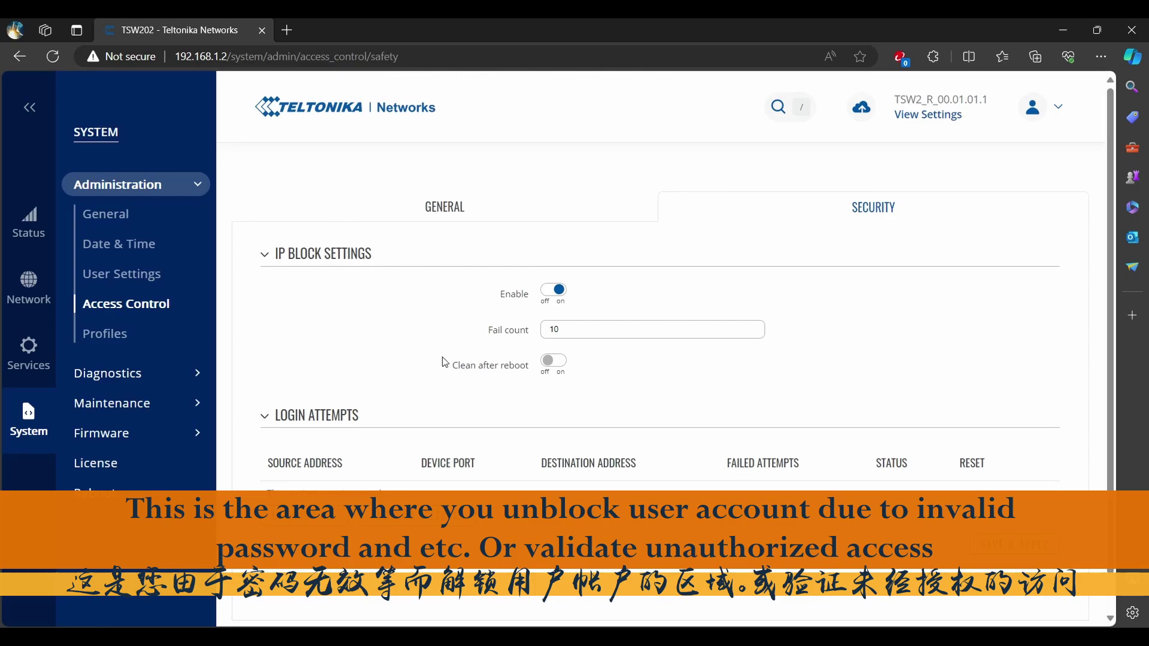
left_click(123, 407)
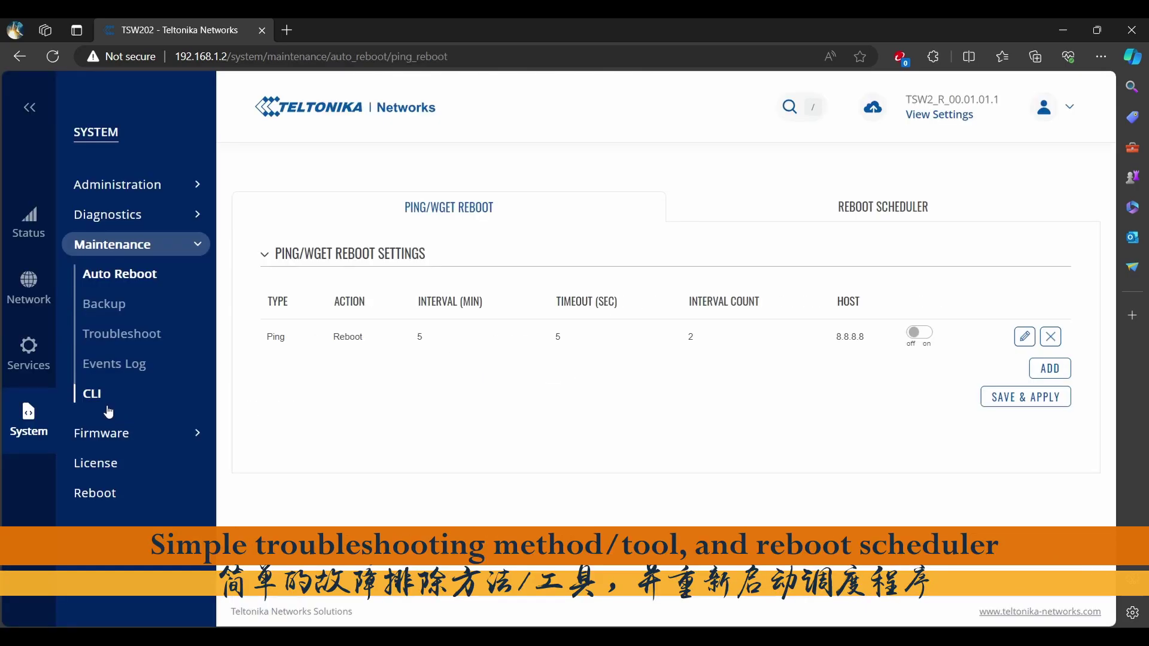
Browse the Events Log's System, Network and Connections tabs, then go to Network > Interfaces.
left_click(114, 364)
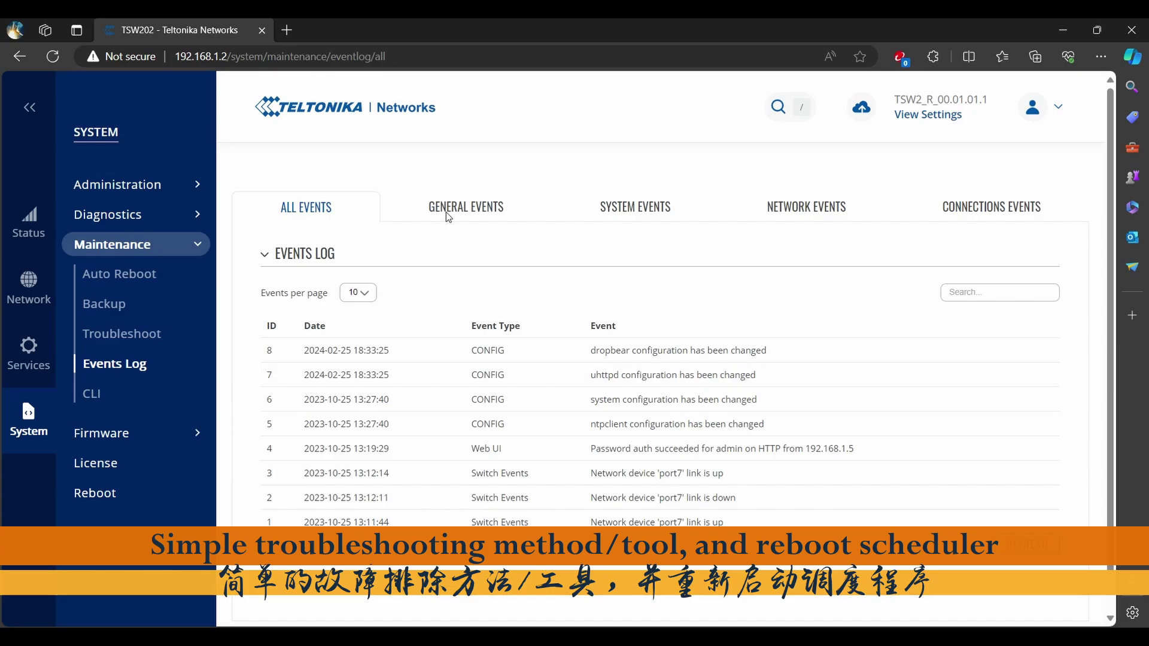
left_click(635, 210)
left_click(798, 218)
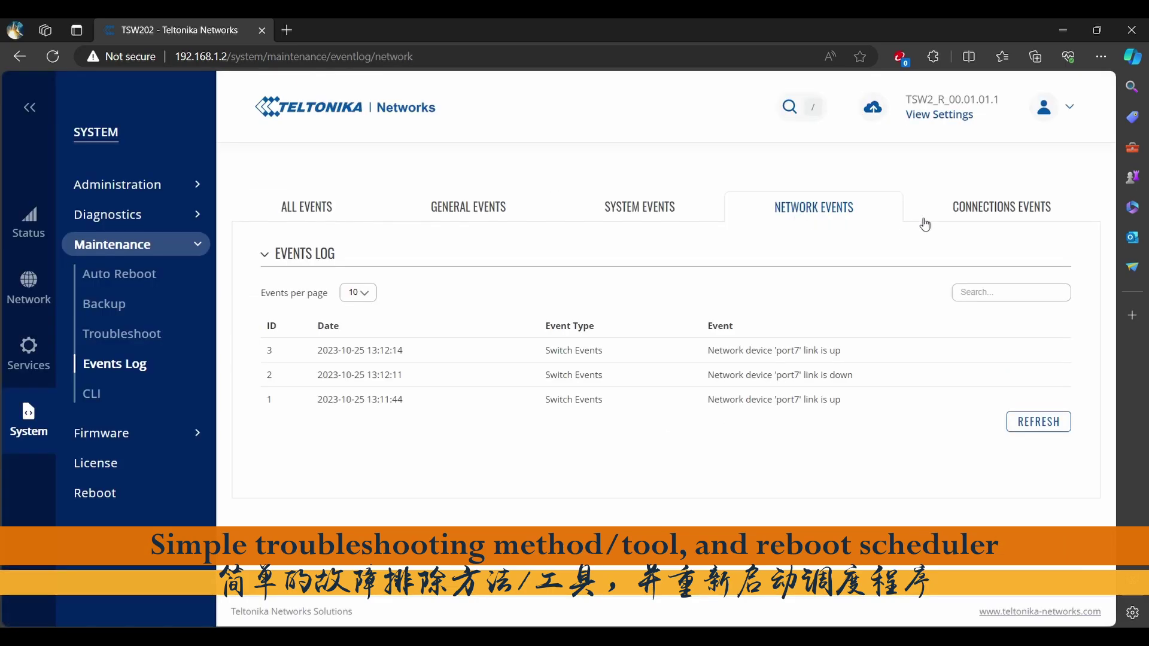
left_click(946, 213)
mouse_move(29, 287)
left_click(125, 187)
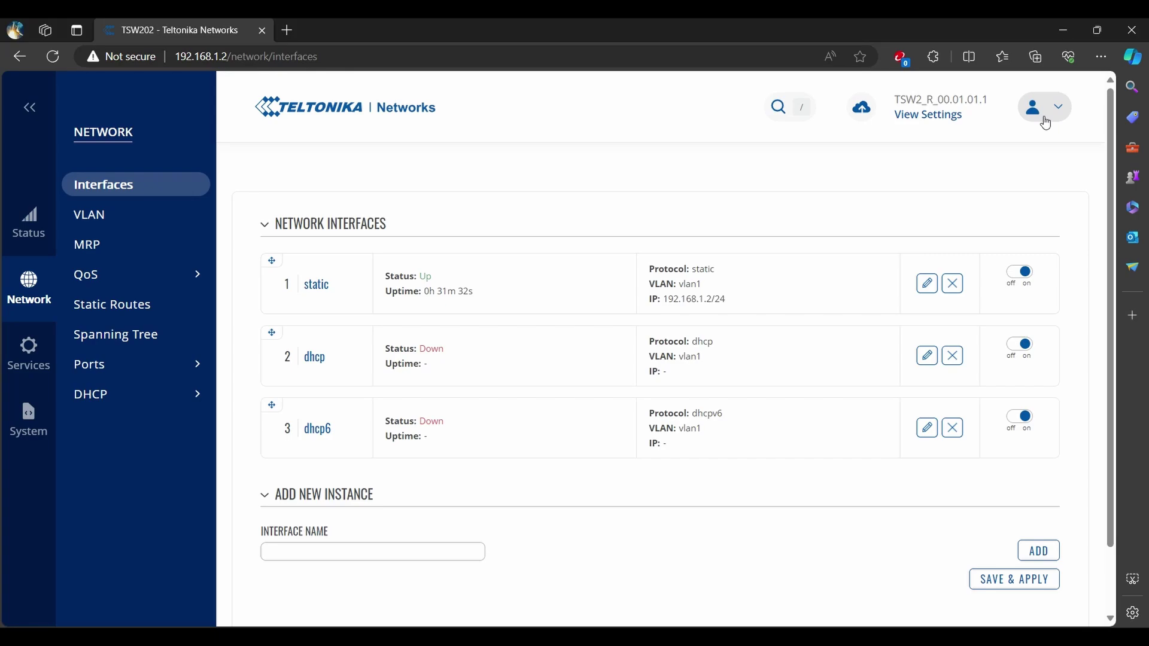
Log out from the admin account menu, returning to the Authorization Required page.
left_click(1044, 110)
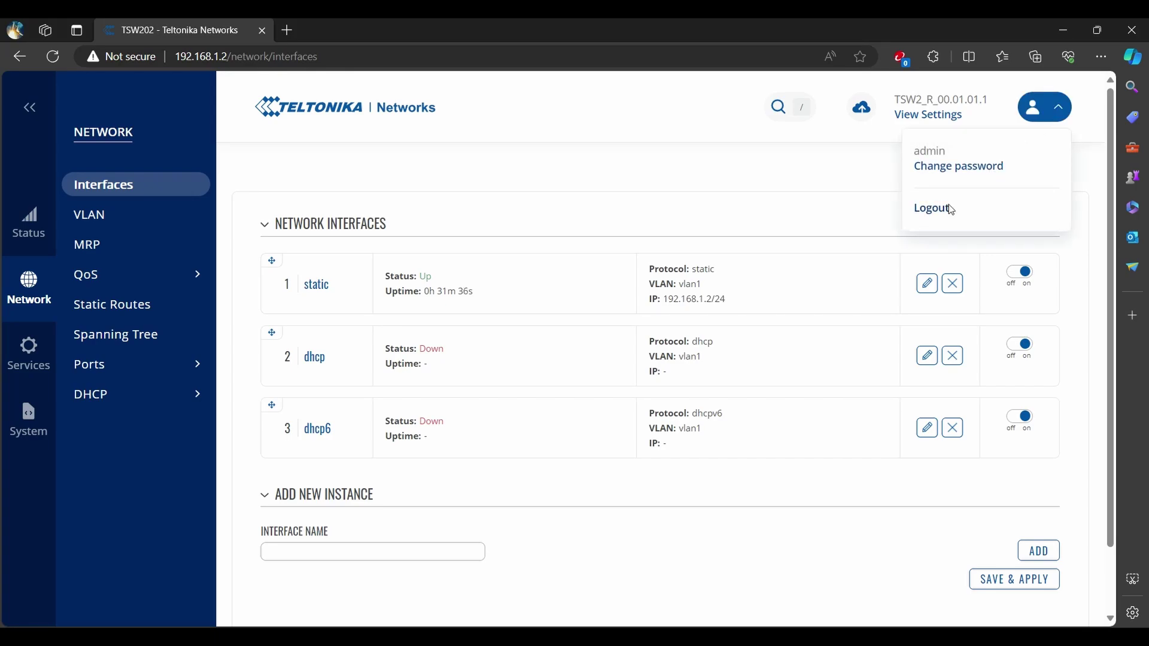
left_click(934, 209)
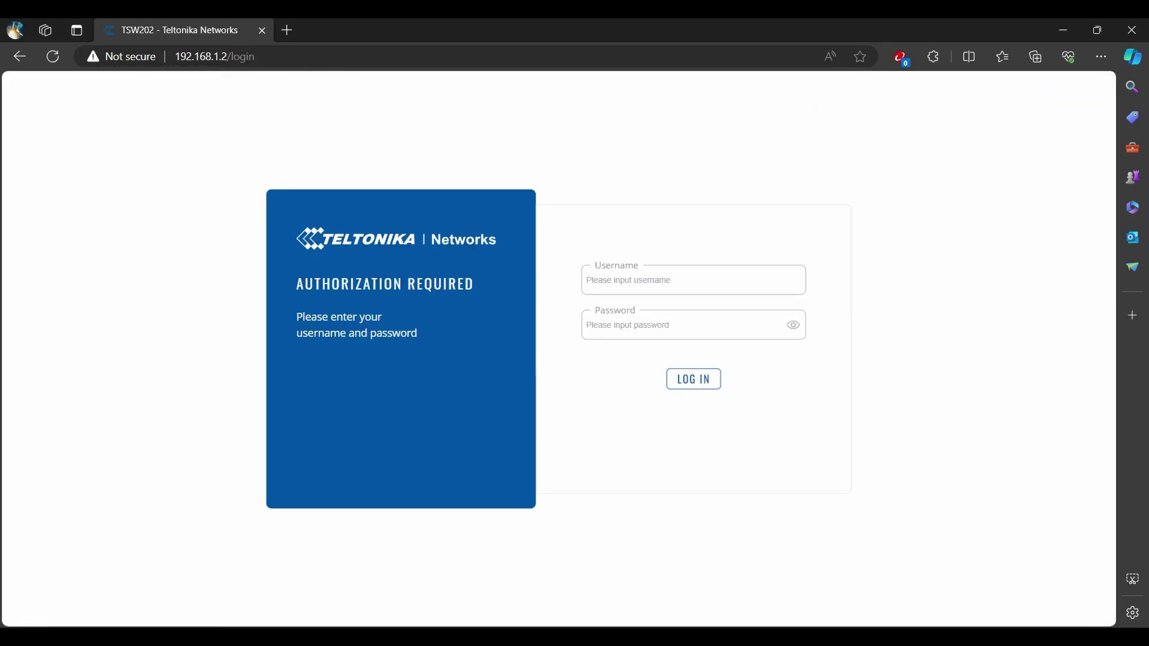